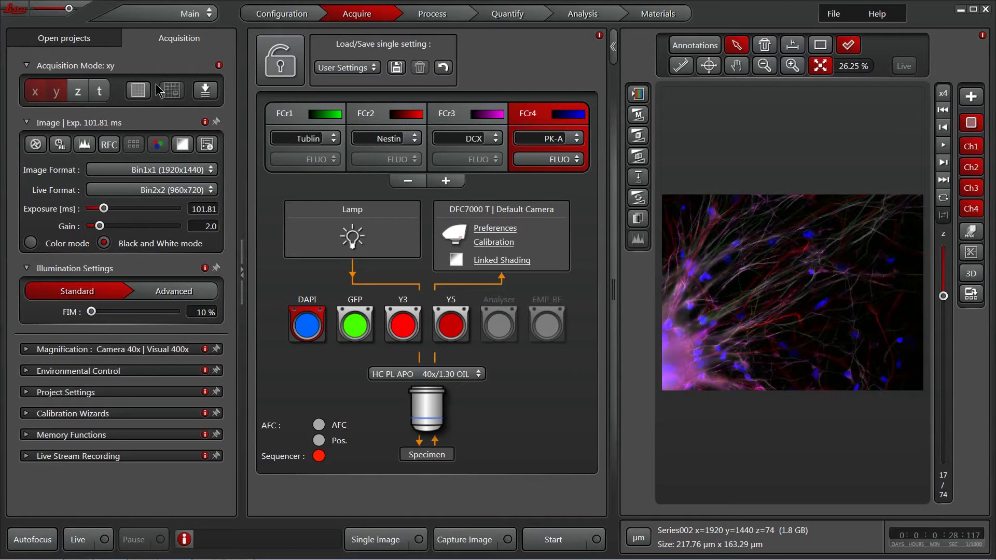
click(45, 38)
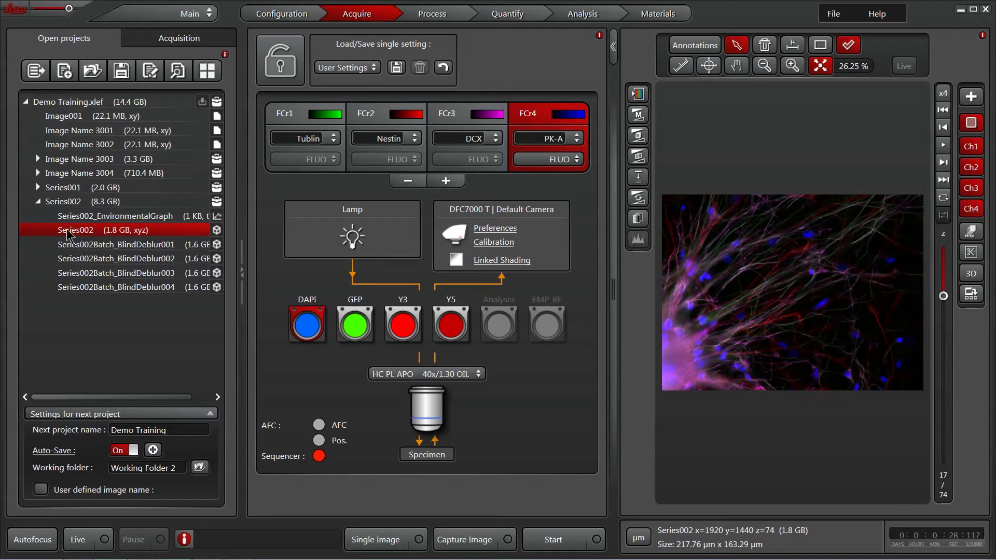
click(210, 414)
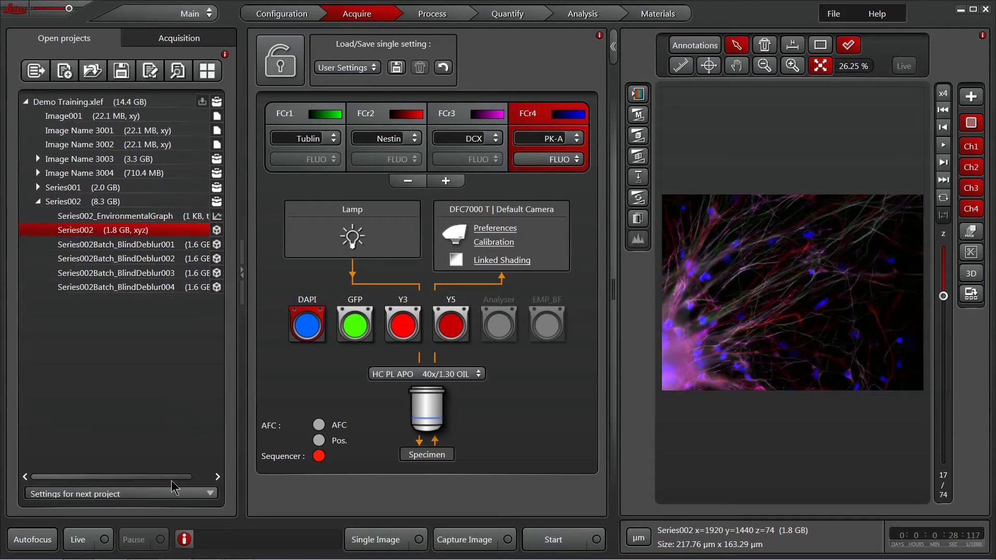
click(162, 497)
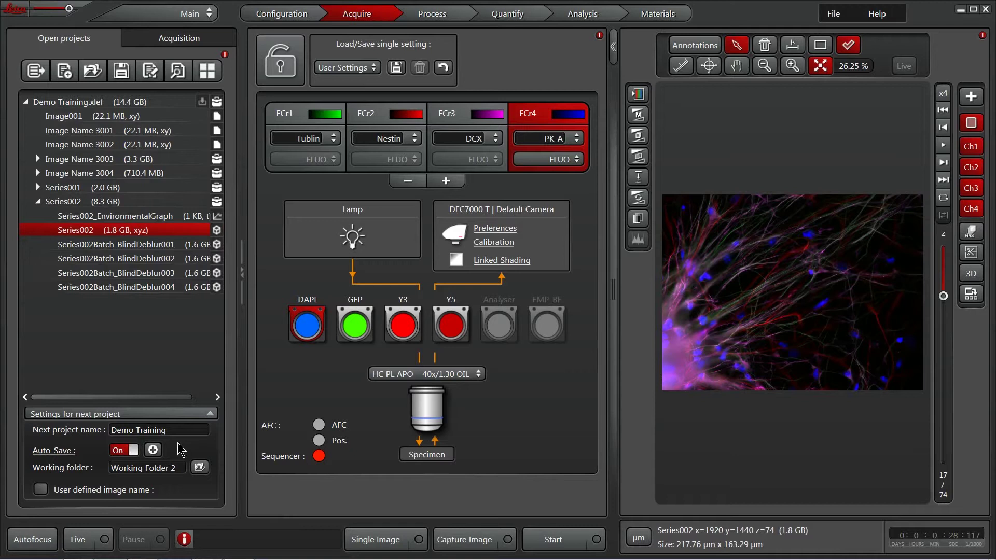
- Tick User defined image name so the next project takes a custom name, then change the project layout
click(39, 489)
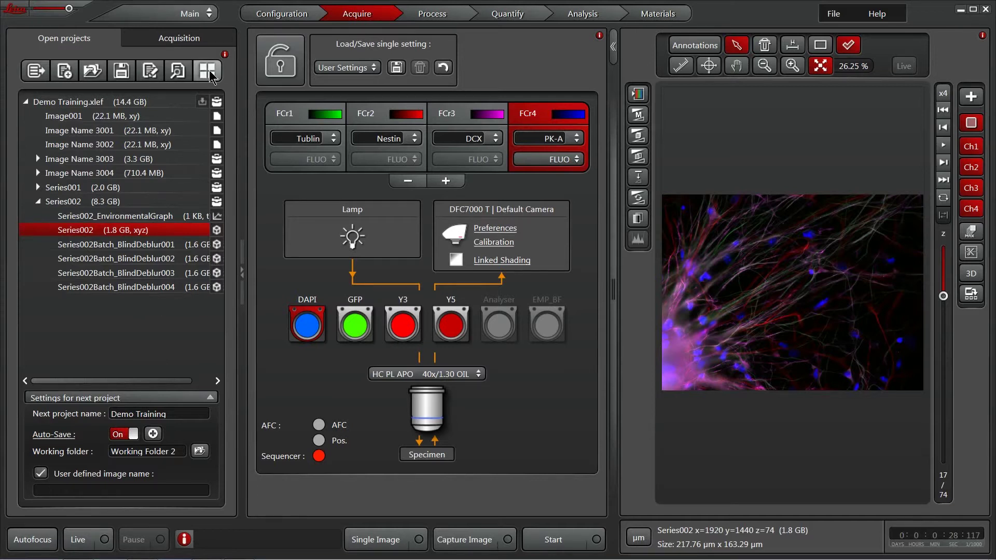
click(208, 71)
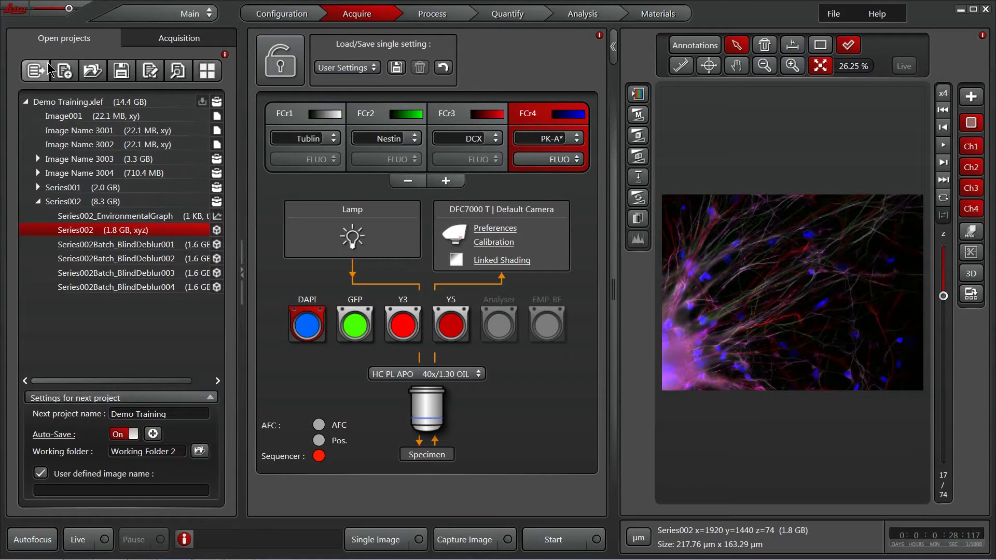
- Show the acquisition settings, preview the expanded Z-Stack options, and leave the acquisition mode at xy
click(174, 40)
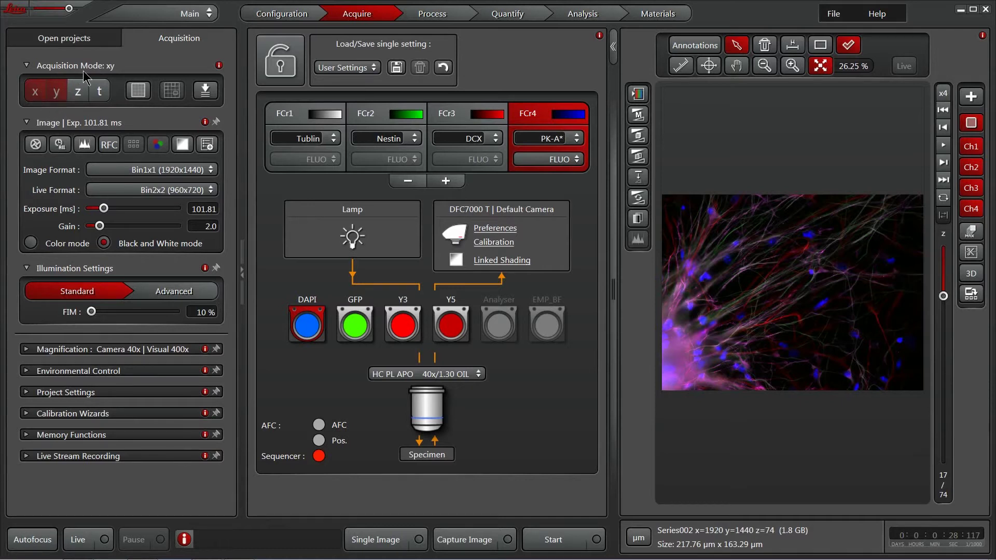
click(83, 93)
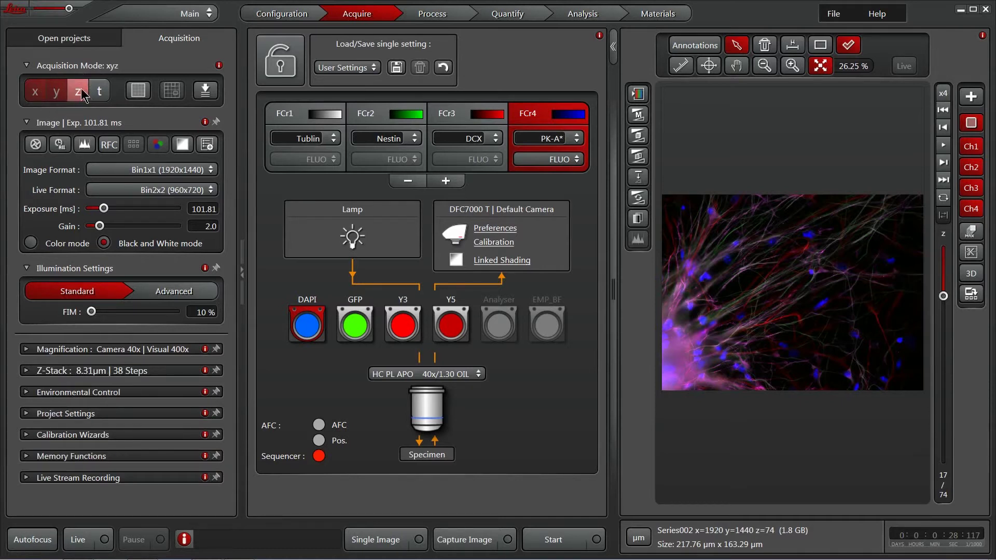
click(25, 369)
mouse_move(229, 374)
mouse_down()
mouse_move(223, 416)
mouse_move(227, 375)
mouse_up()
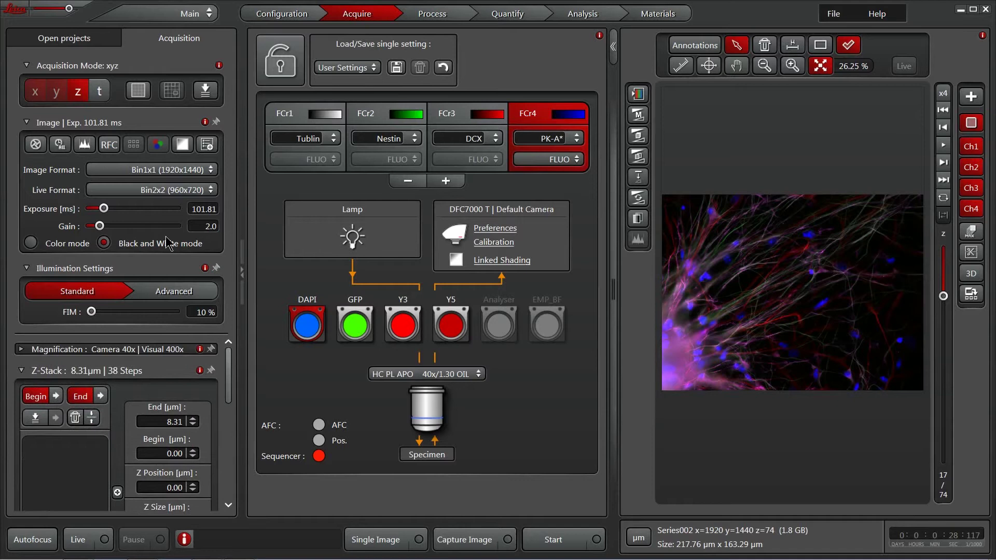
click(77, 94)
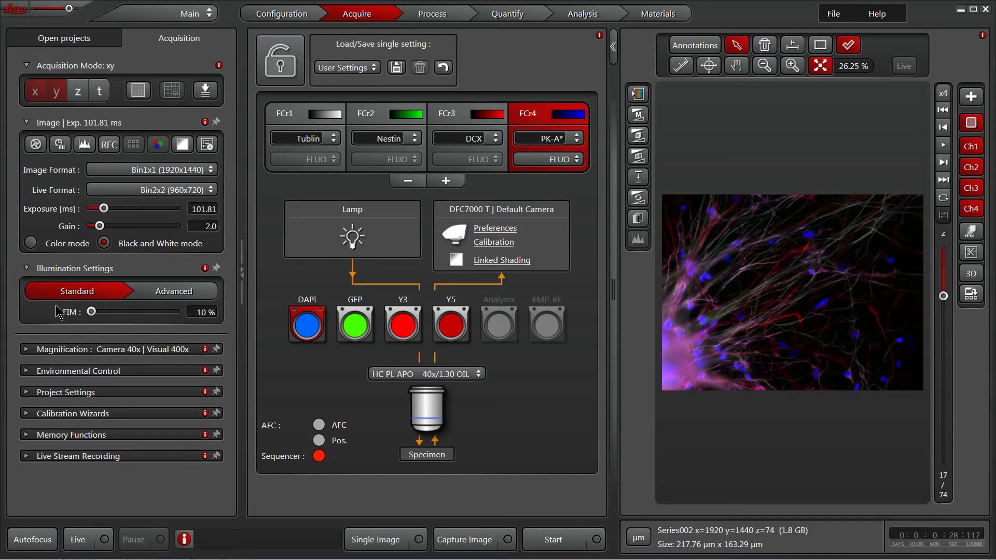
click(23, 350)
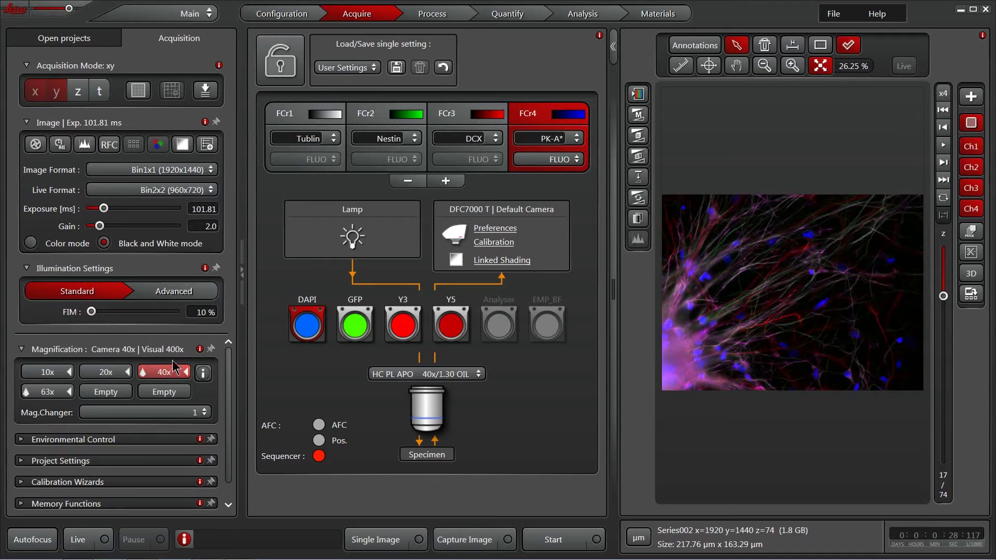
click(23, 349)
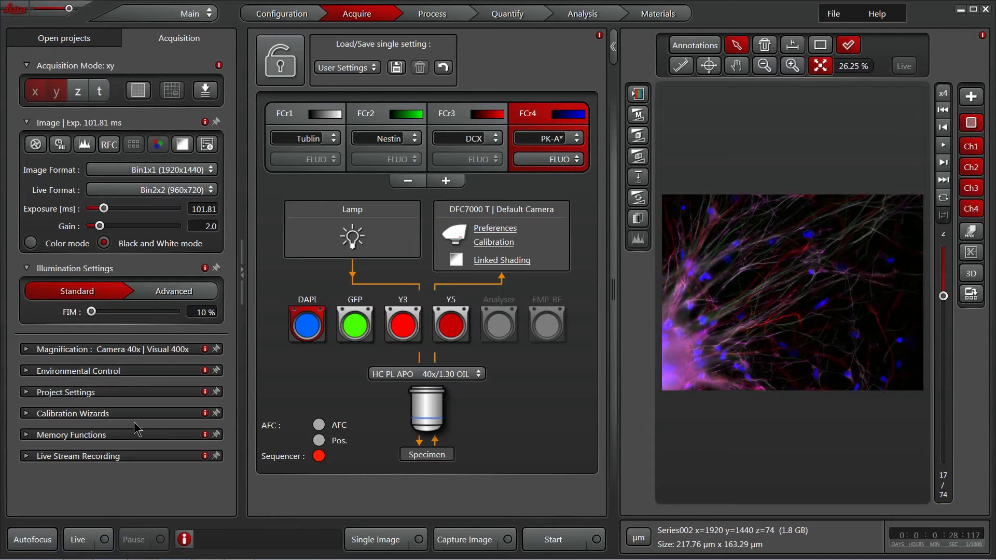
- Load a saved User Settings profile giving 120.03 ms exposure, gain 2.4 and 30% FIM
click(356, 84)
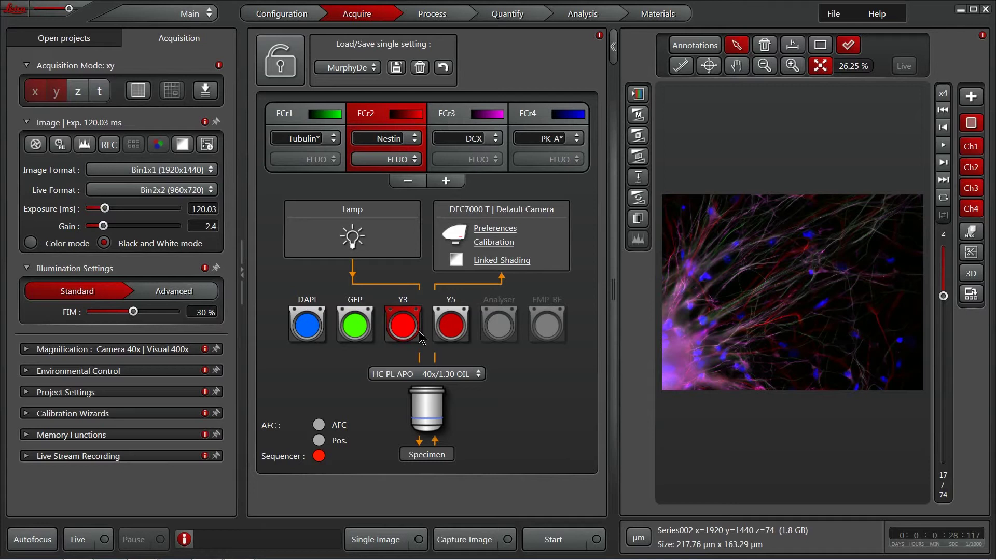
- Make DCX channel FCr3 active, showing 614.61 ms exposure, gain 2.3 and the Y5 filter
click(450, 323)
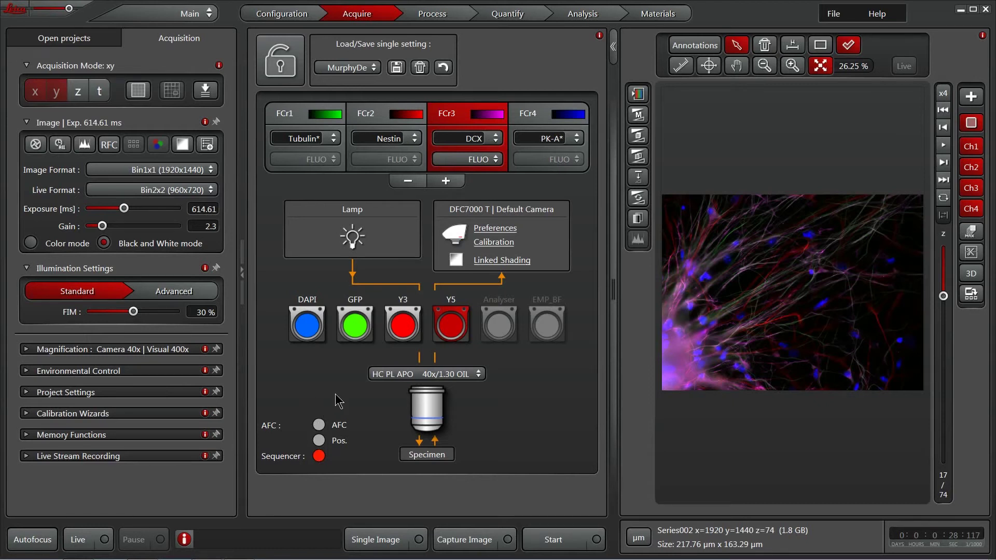
click(623, 48)
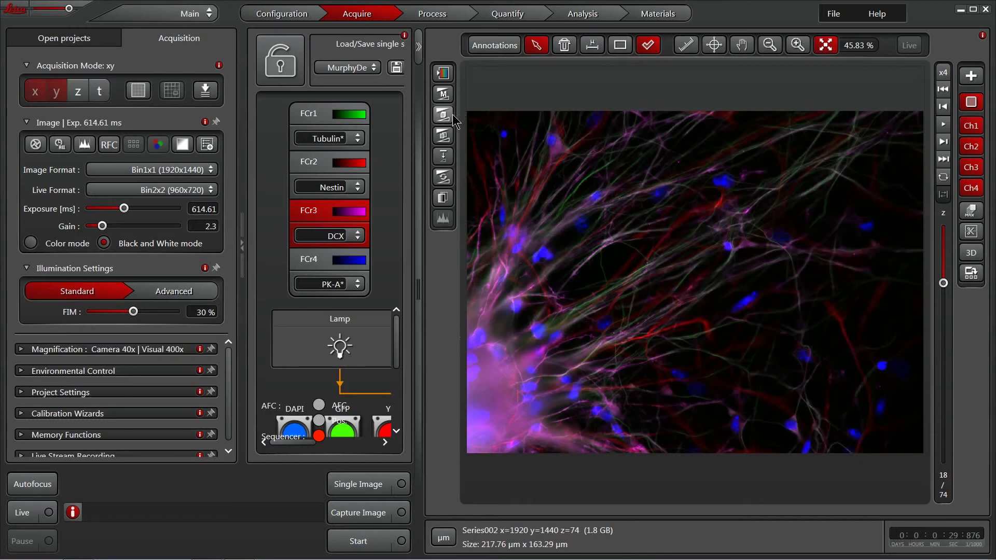
click(444, 75)
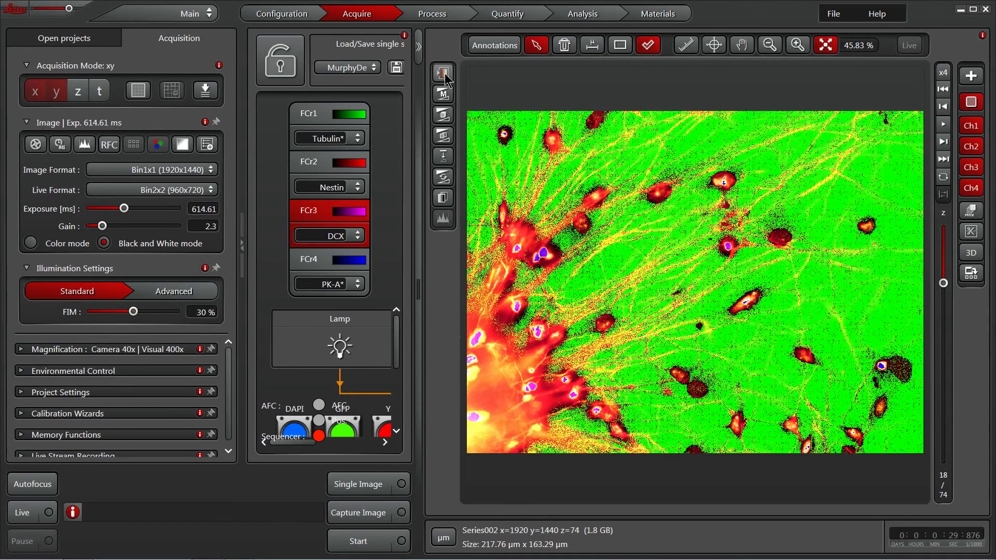
click(444, 75)
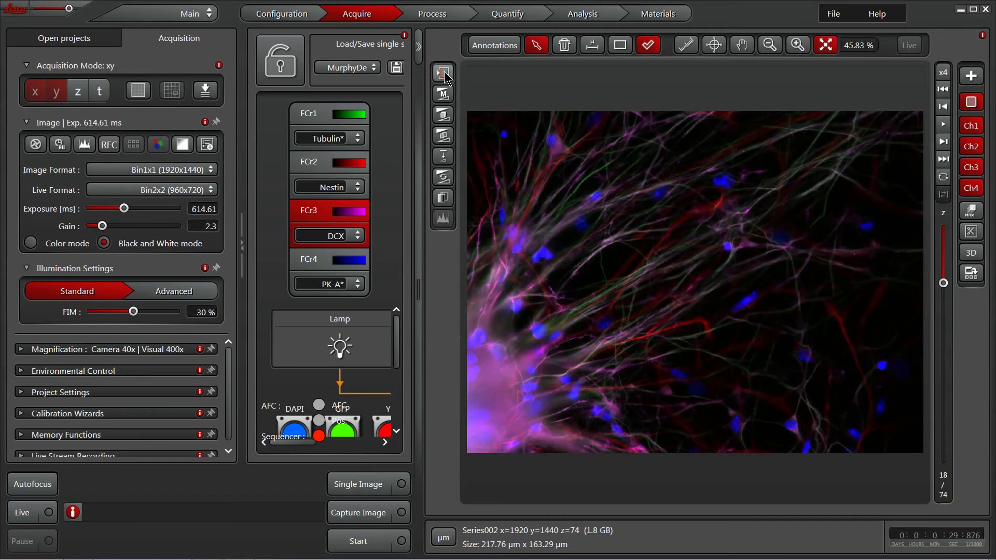
click(444, 75)
click(444, 75)
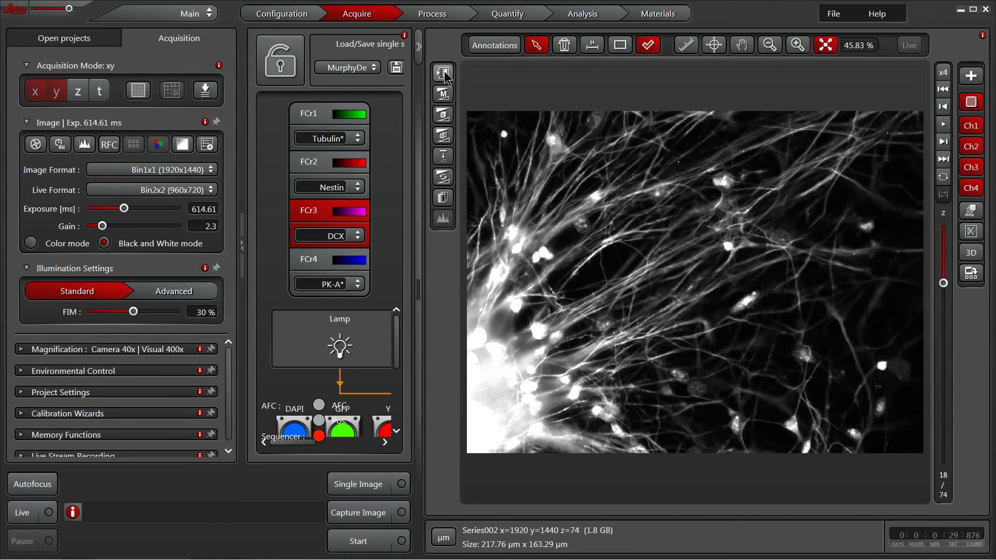
click(444, 75)
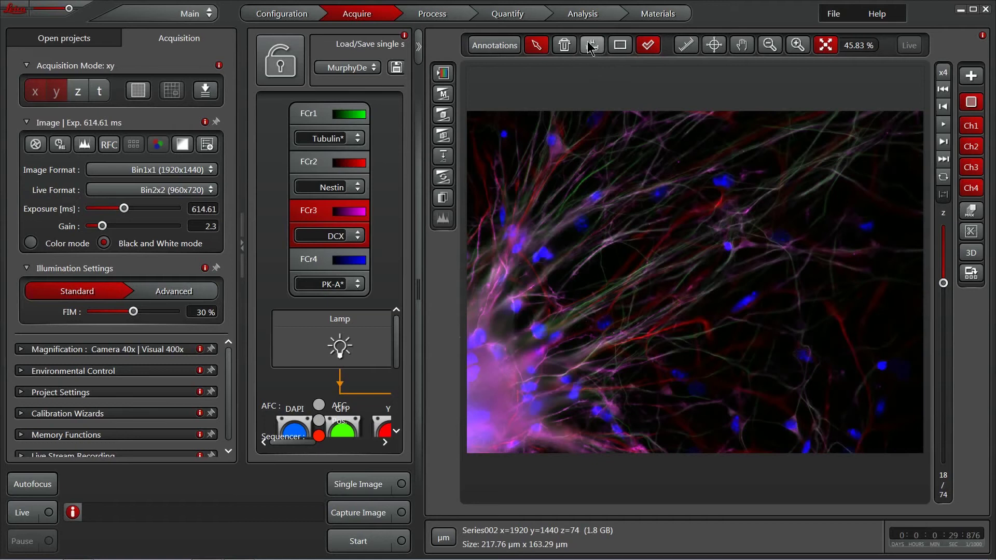
click(505, 46)
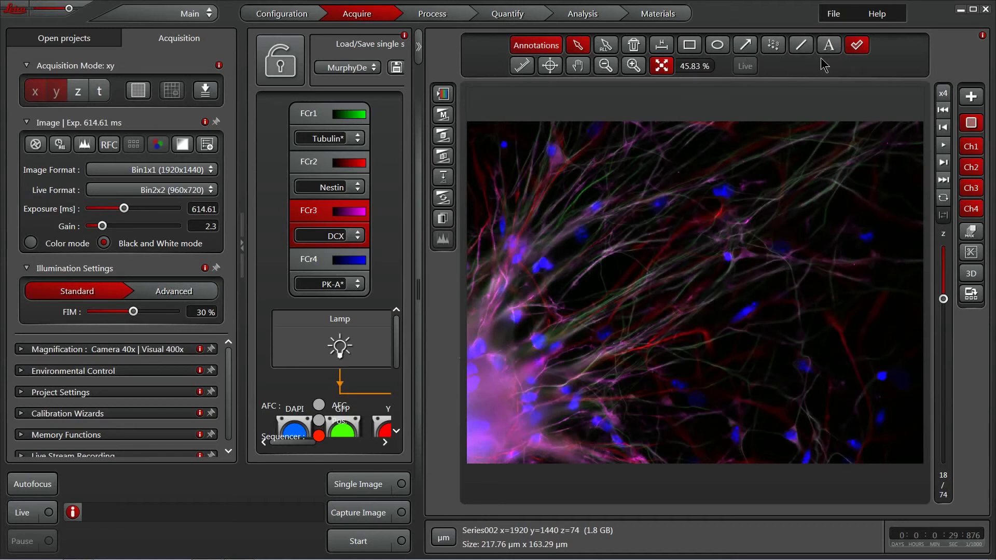
click(536, 44)
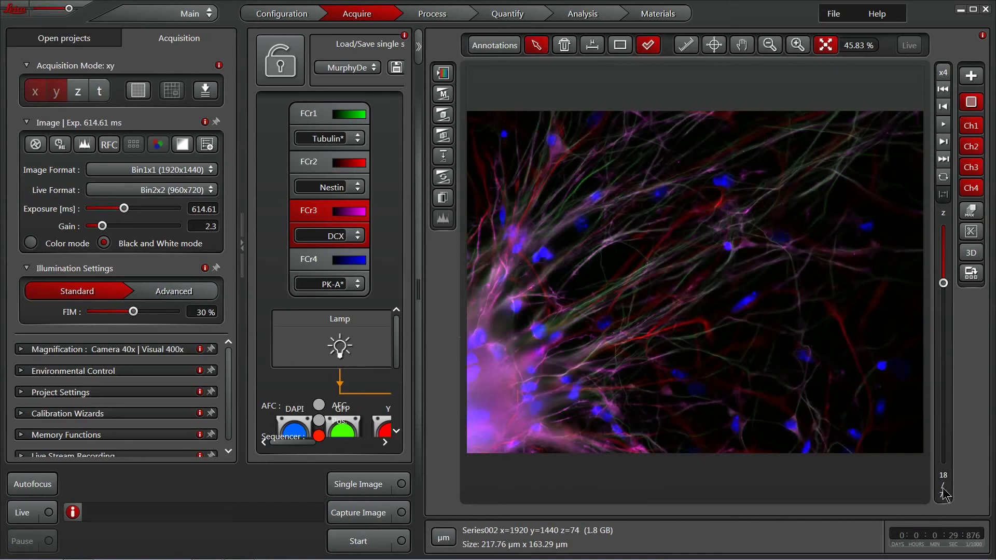
mouse_move(944, 283)
mouse_down()
mouse_move(944, 307)
mouse_move(945, 253)
mouse_move(944, 325)
mouse_move(945, 285)
mouse_up()
click(971, 76)
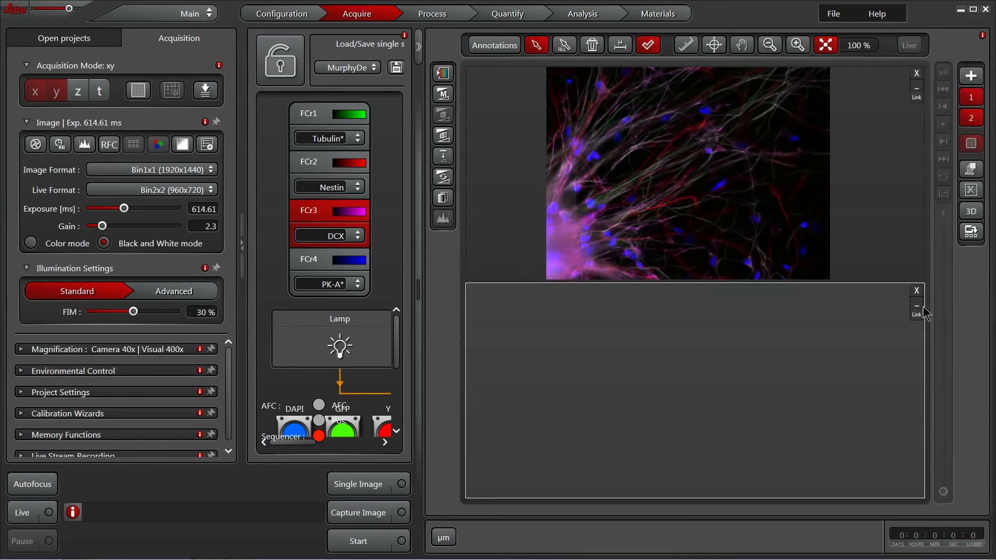
click(917, 291)
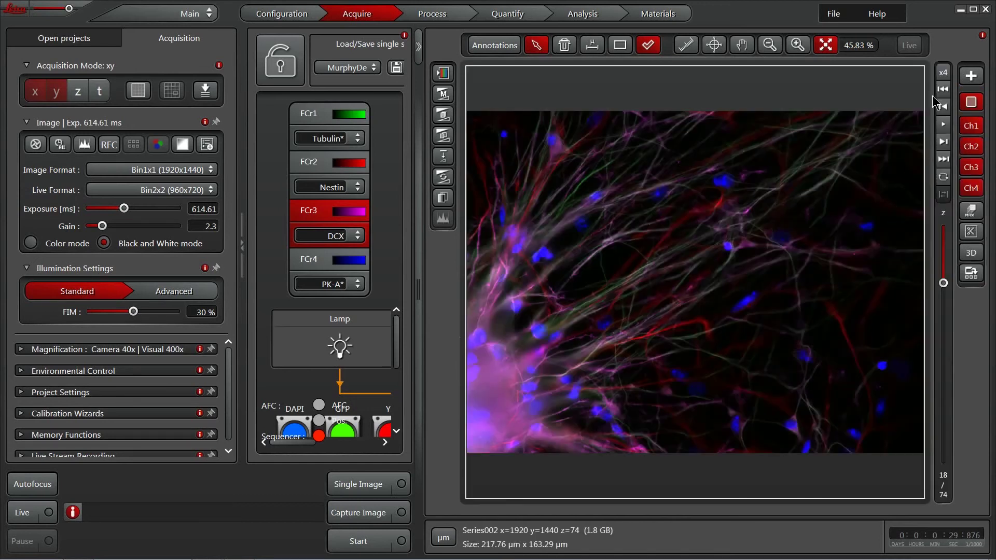
click(971, 102)
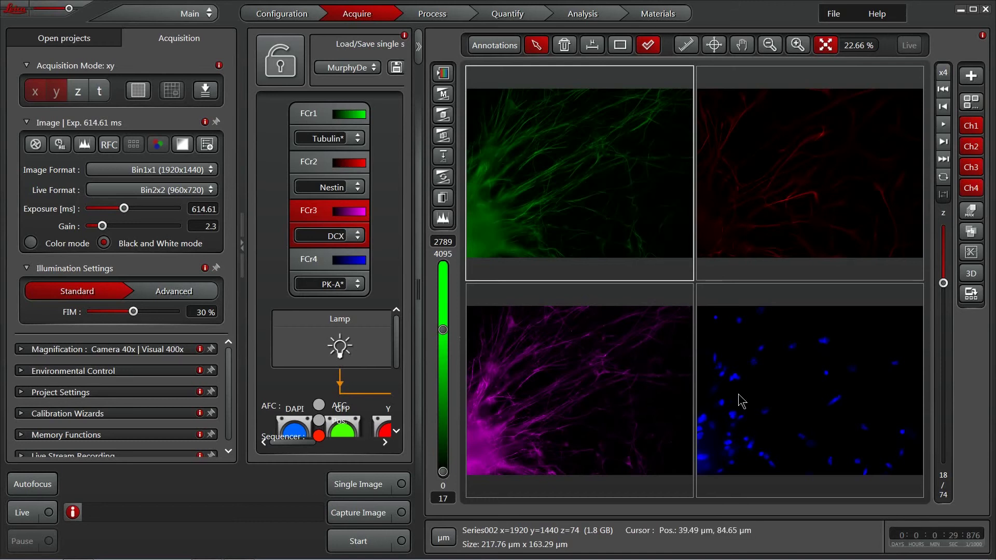
click(971, 102)
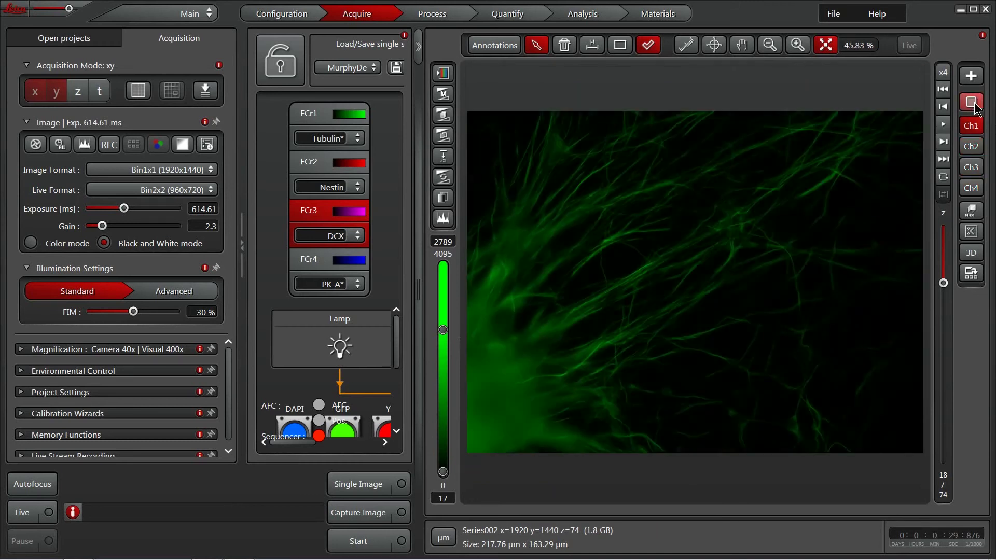
click(971, 171)
click(971, 188)
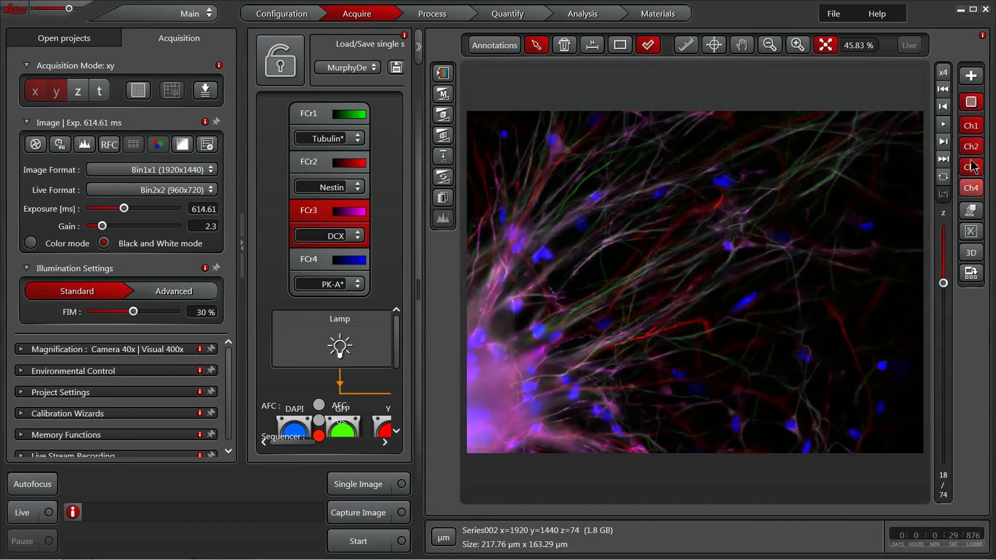
click(973, 167)
click(973, 167)
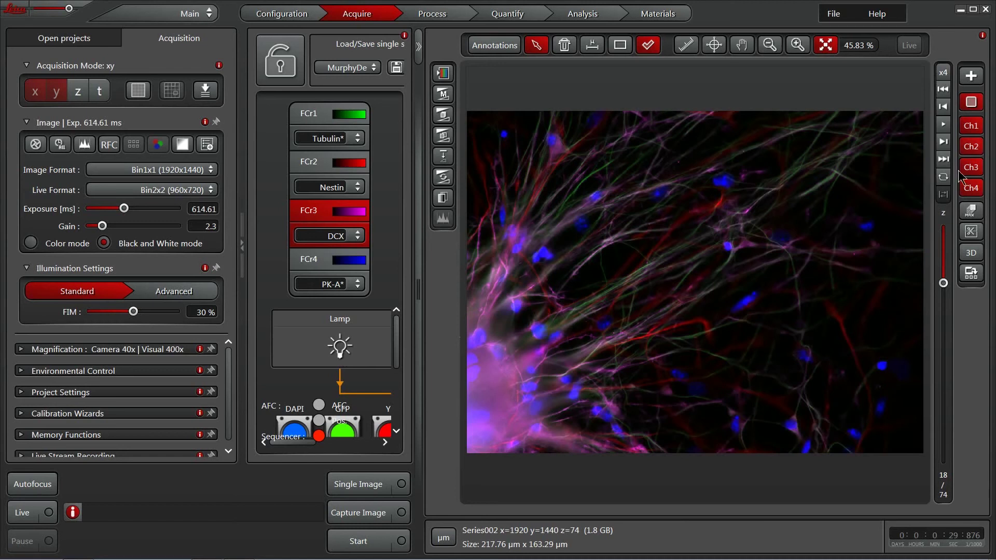
- Open the image gallery so the viewer shows only Series002's green Tubulin channel
click(971, 274)
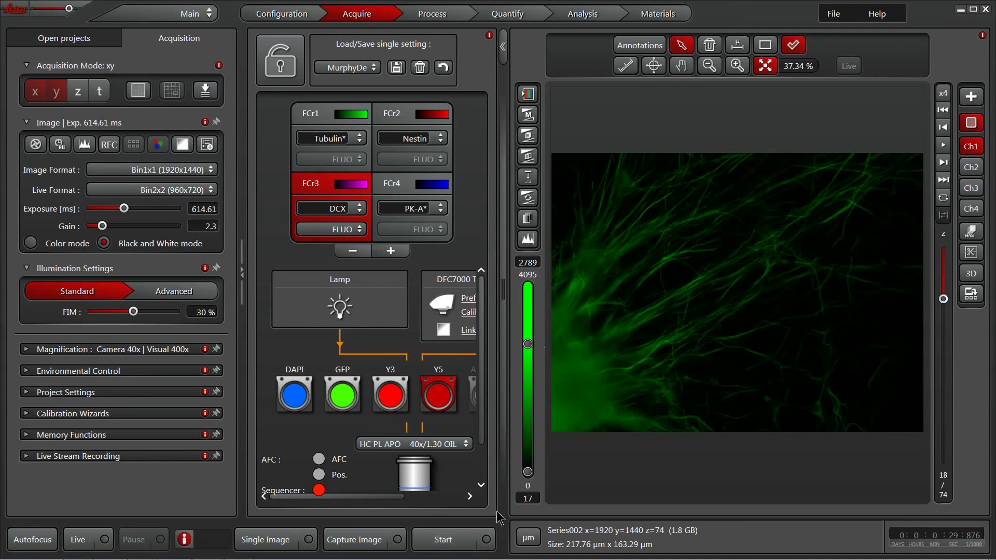
click(505, 281)
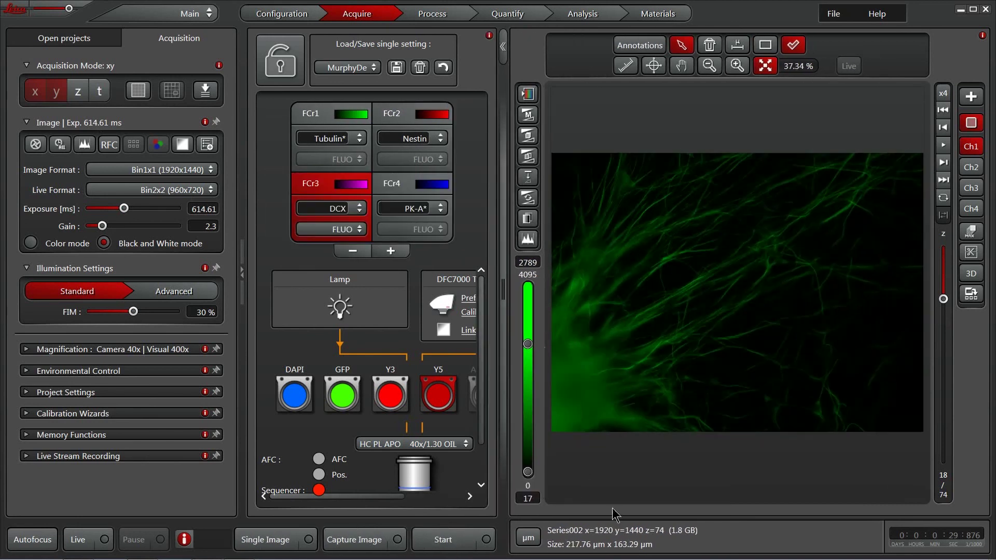
click(532, 540)
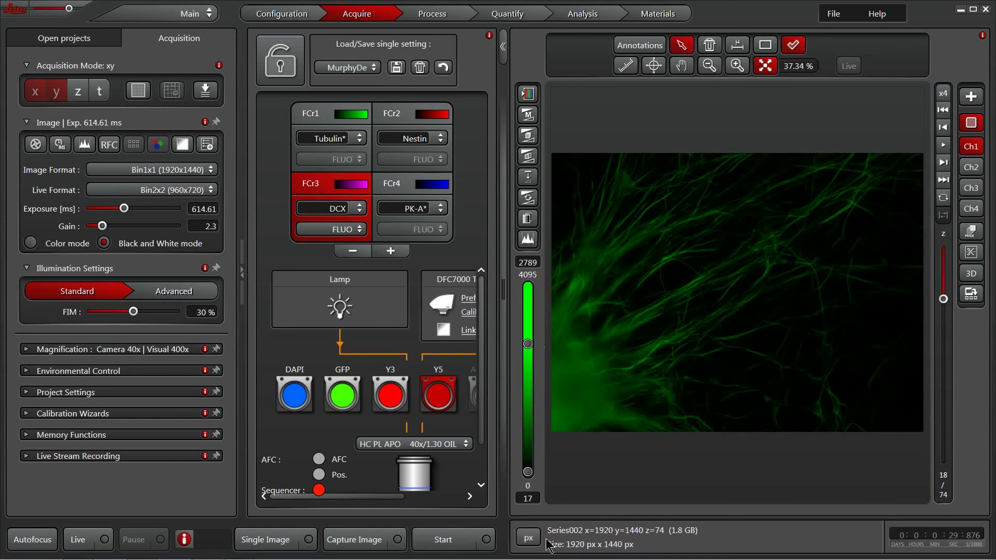
click(528, 539)
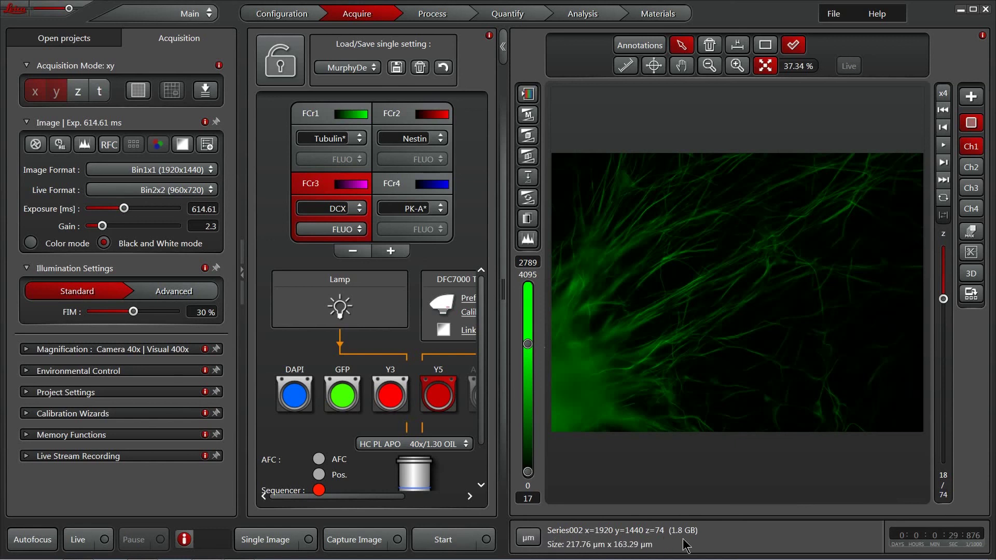